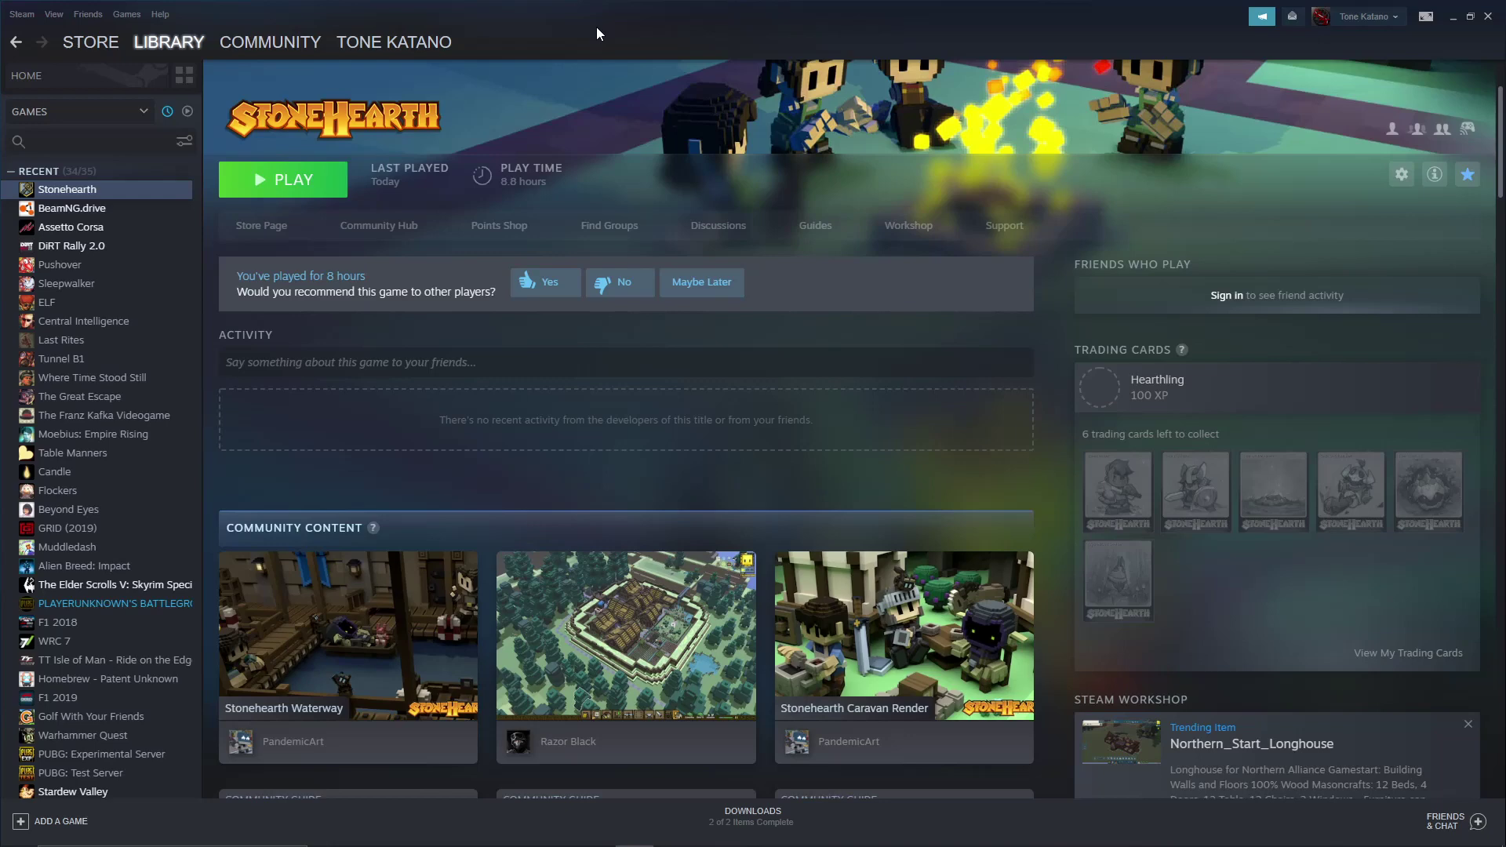
Step: Launch Stonehearth and wait through the black loading screen until the main menu appears
left_click(291, 186)
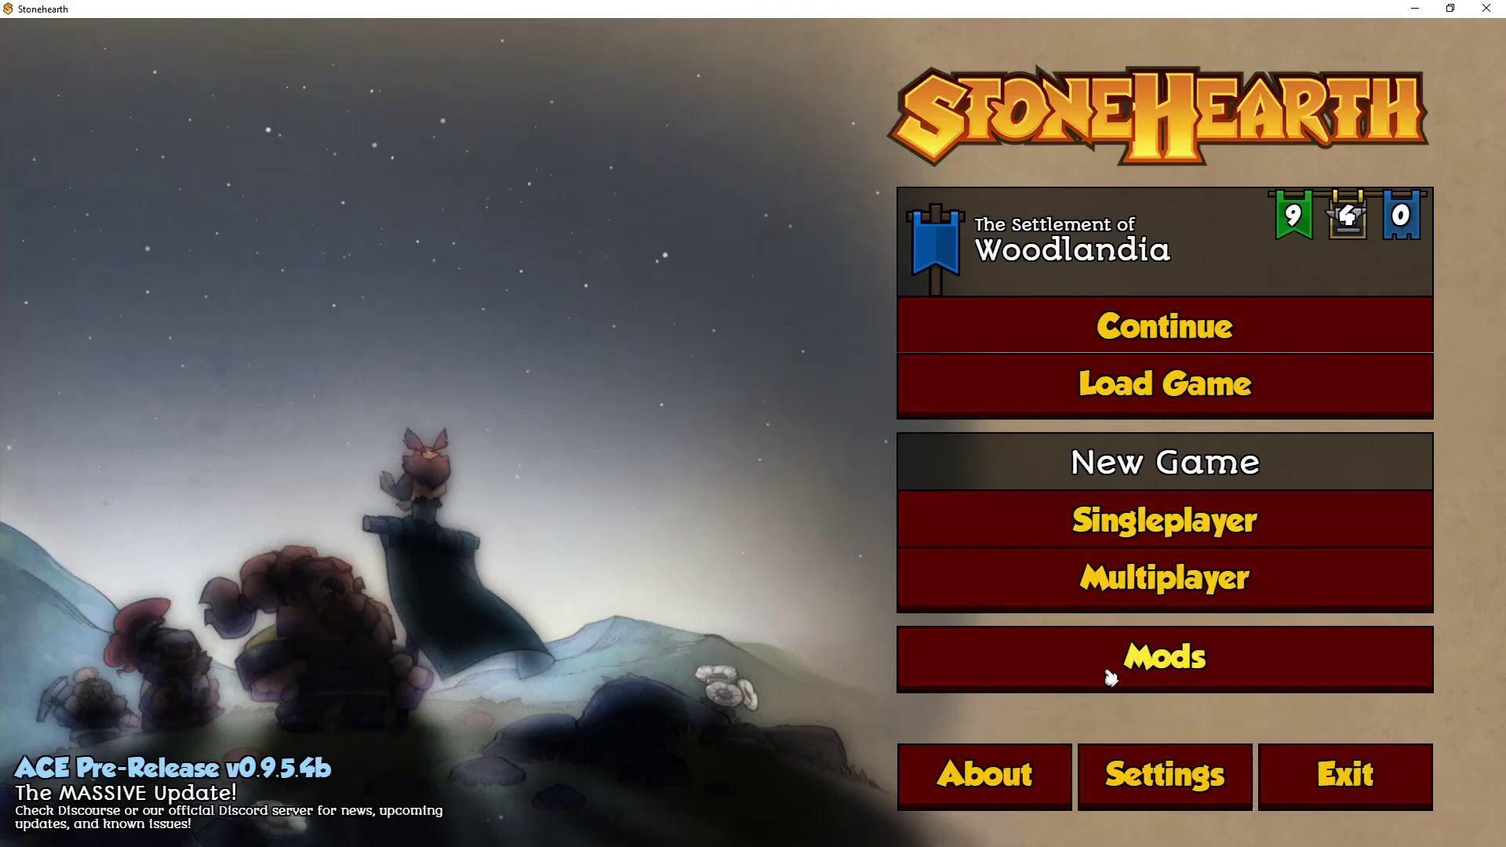
left_click(1132, 662)
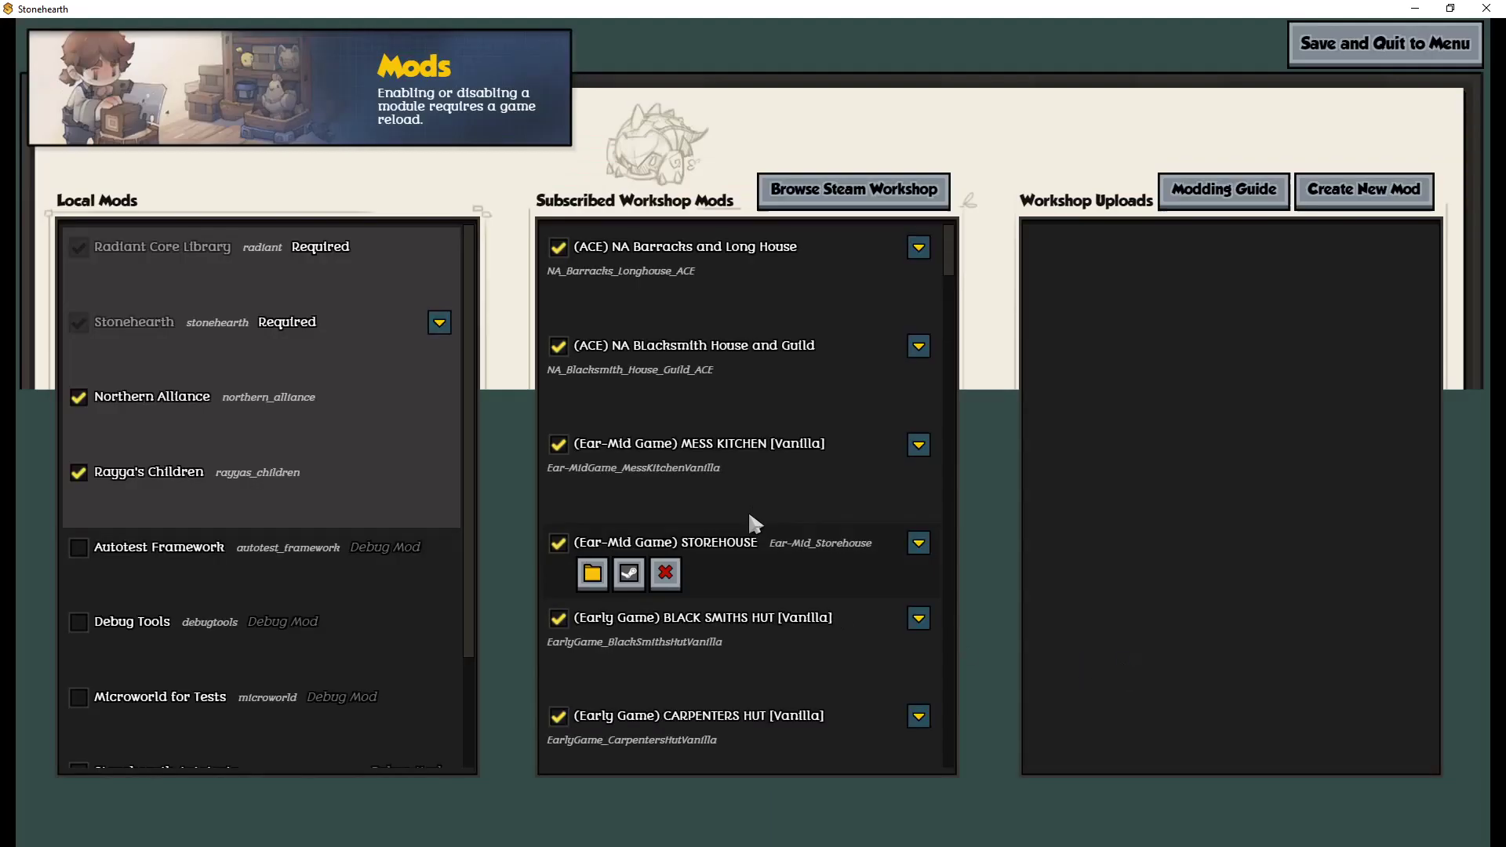
scroll(783, 451, "down", 5)
scroll(782, 450, "down", 5)
scroll(783, 451, "down", 5)
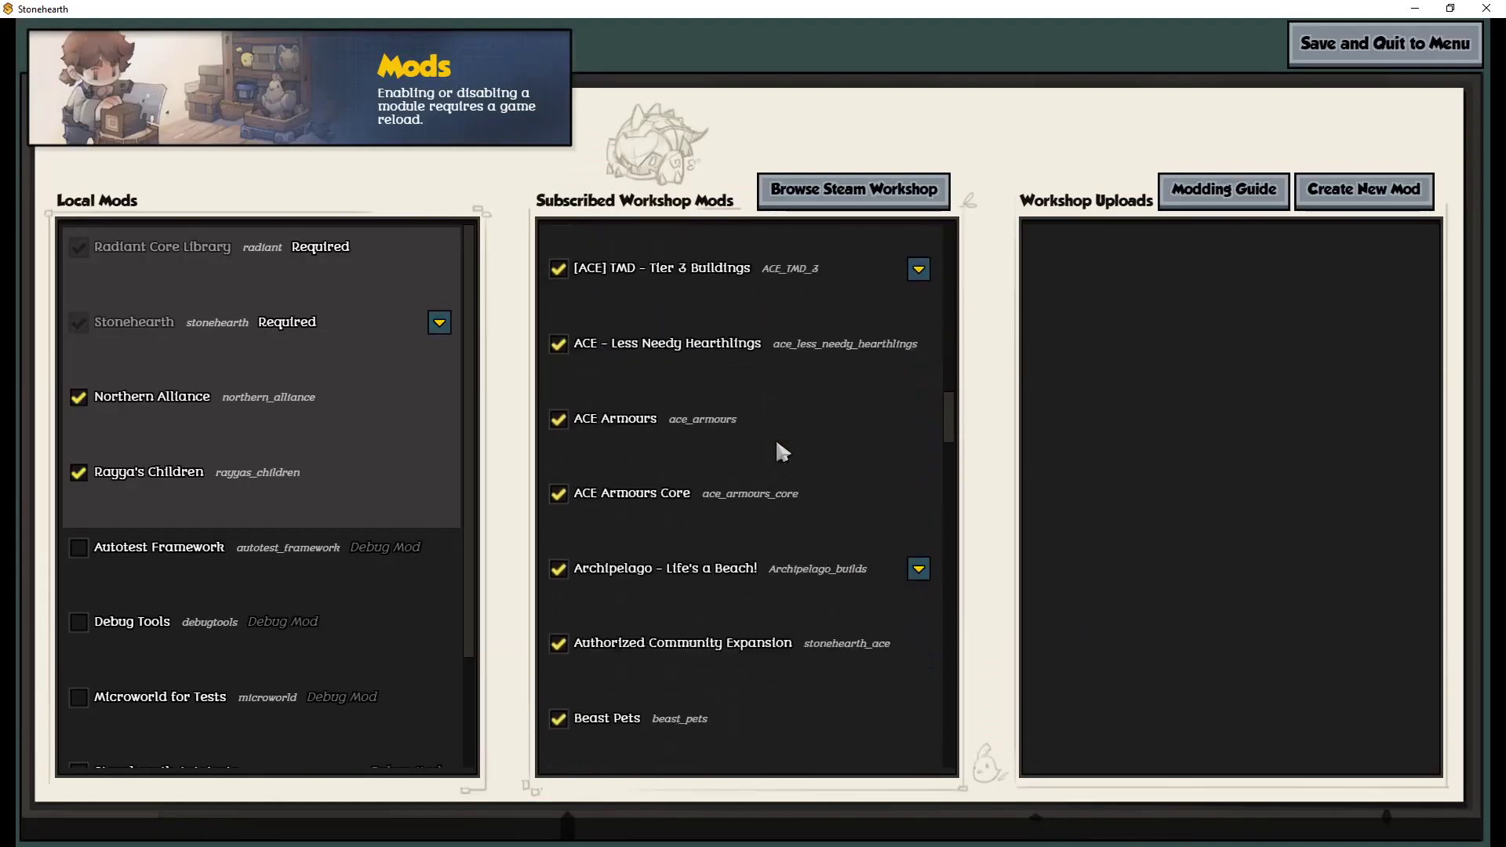
scroll(782, 451, "down", 5)
scroll(780, 451, "down", 5)
scroll(779, 451, "down", 5)
scroll(780, 450, "down", 5)
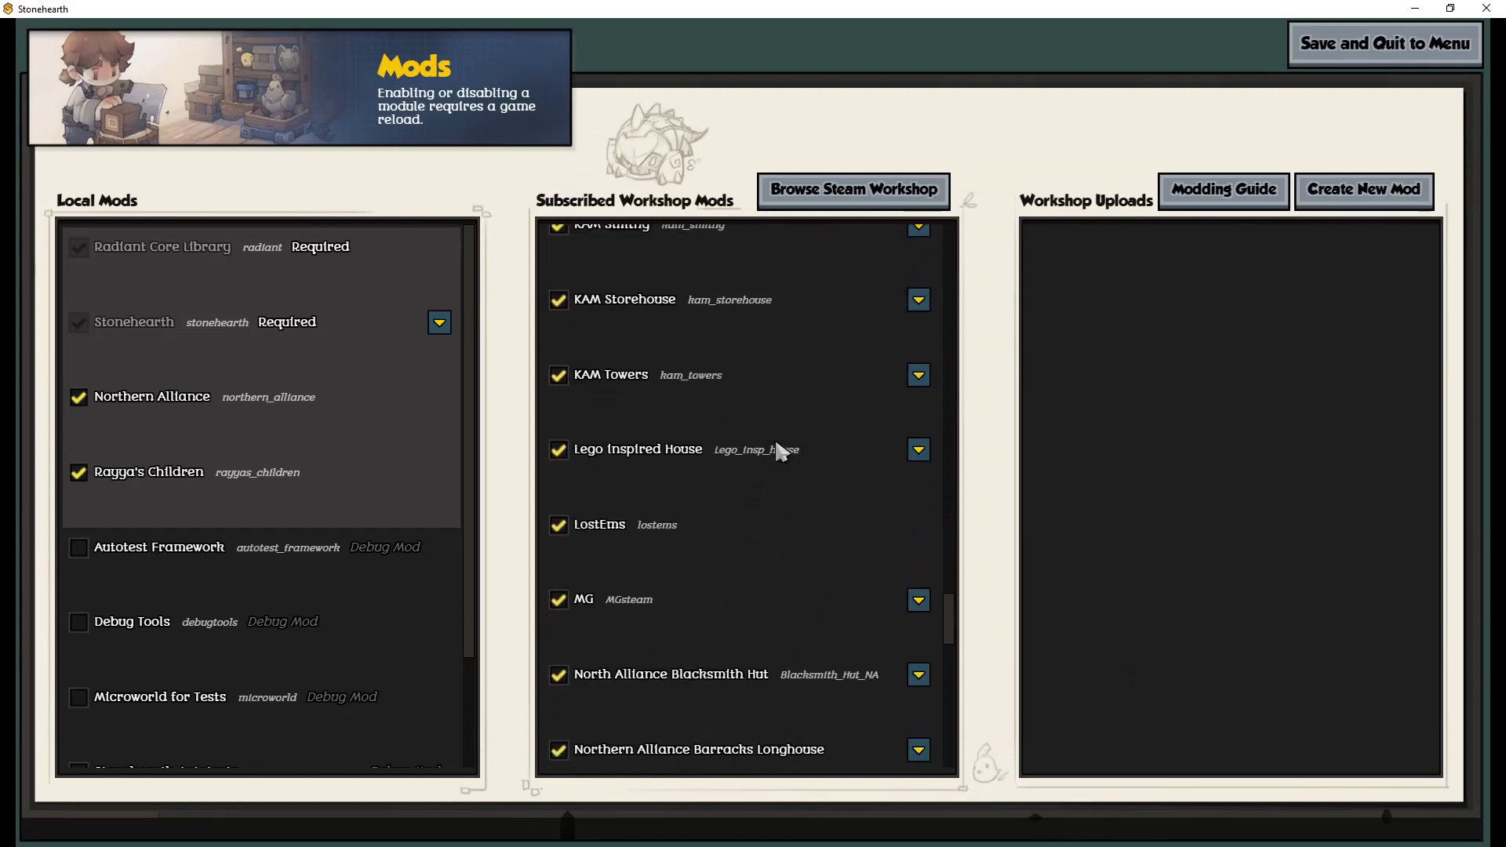
scroll(779, 451, "down", 5)
scroll(779, 451, "down", 5)
scroll(780, 451, "down", 5)
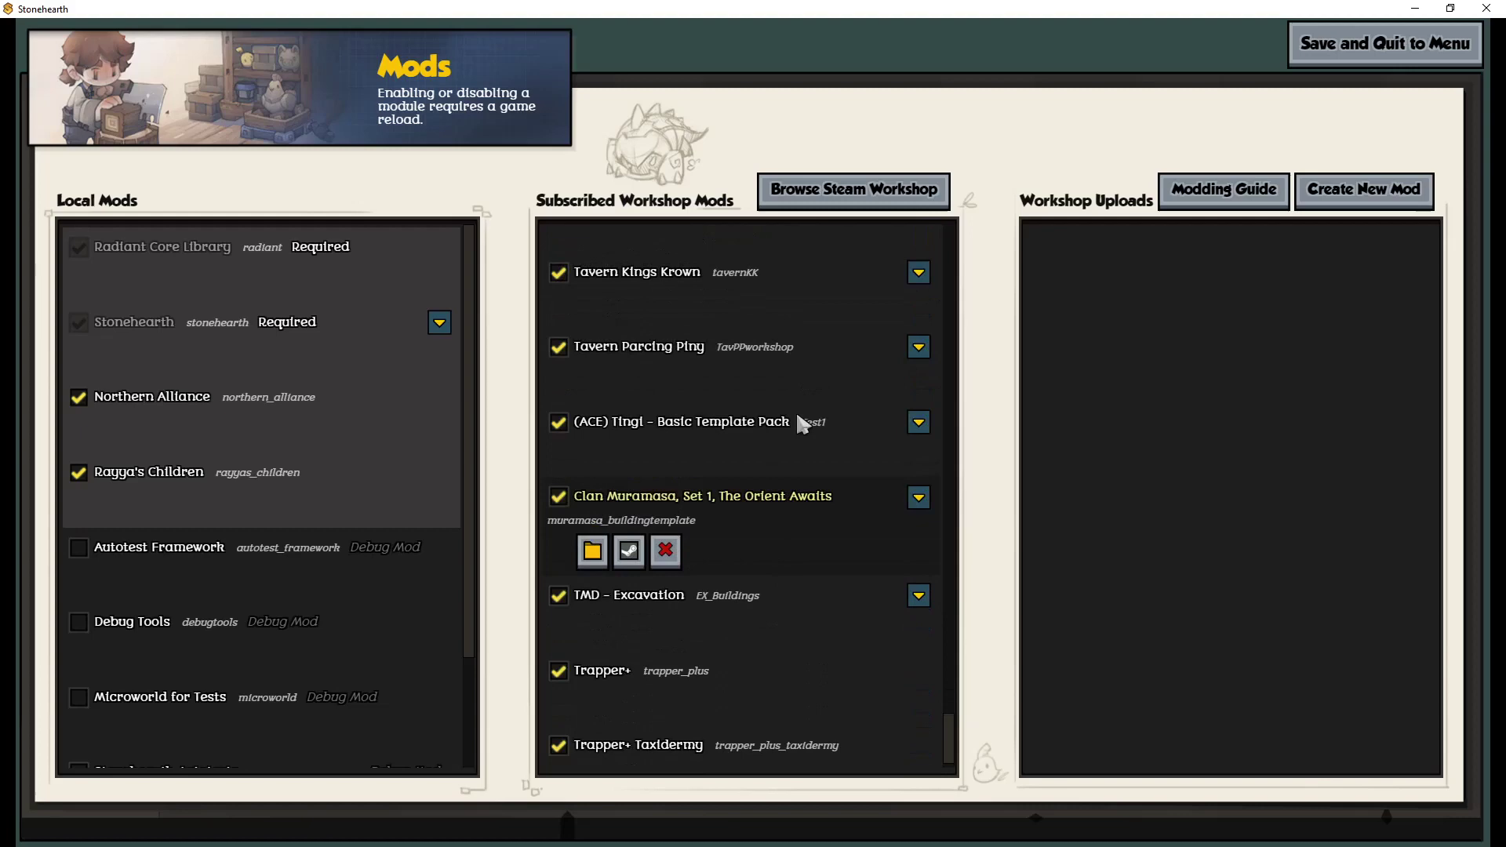
scroll(801, 414, "up", 20)
scroll(801, 414, "up", 2)
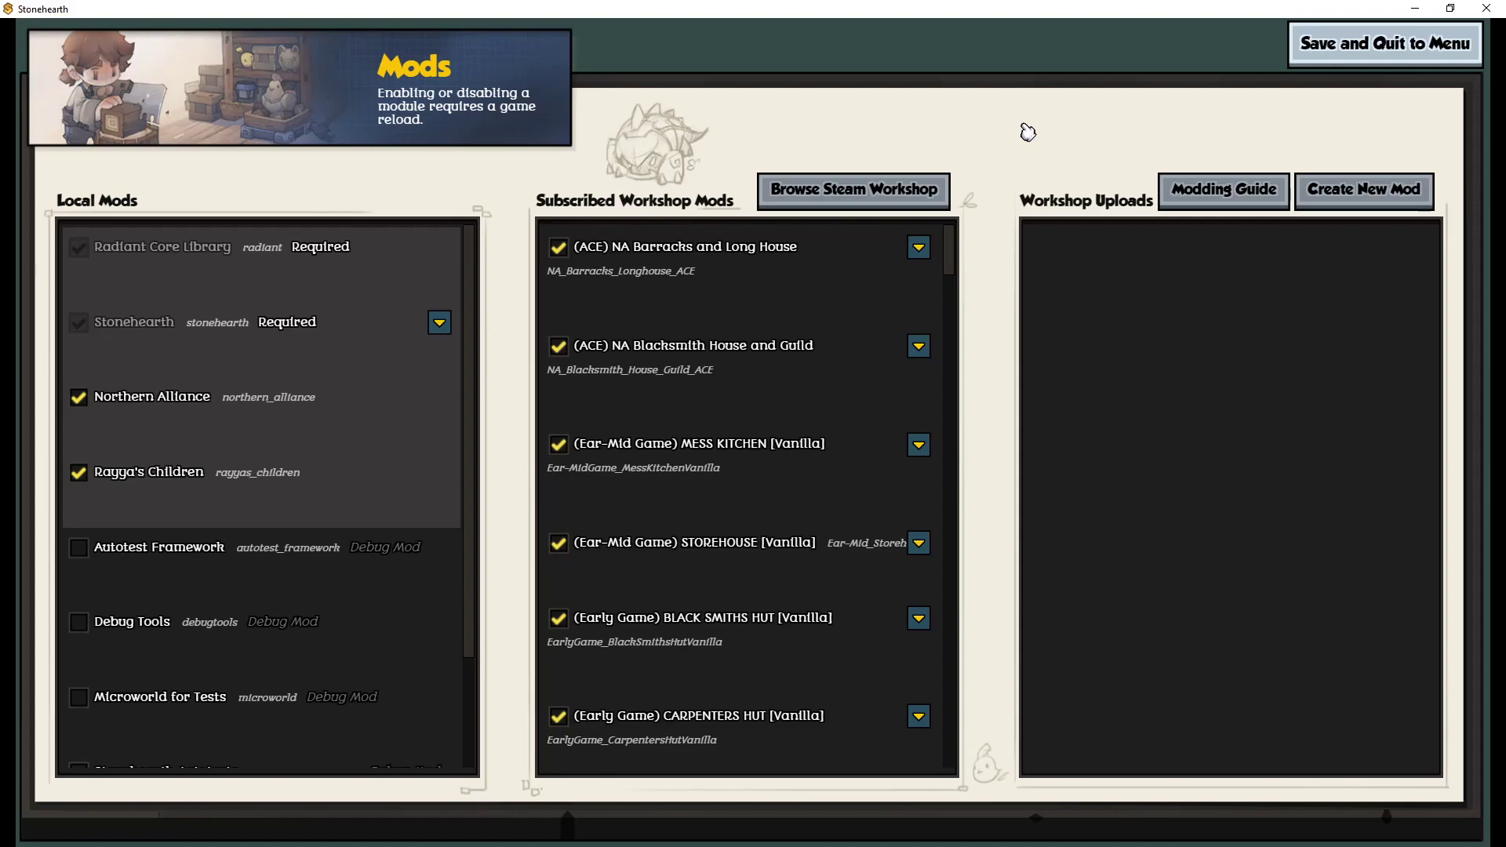
Step: Exit the Mods screen with Escape so the game reloads to the Geomancer loading screen
key("Escape")
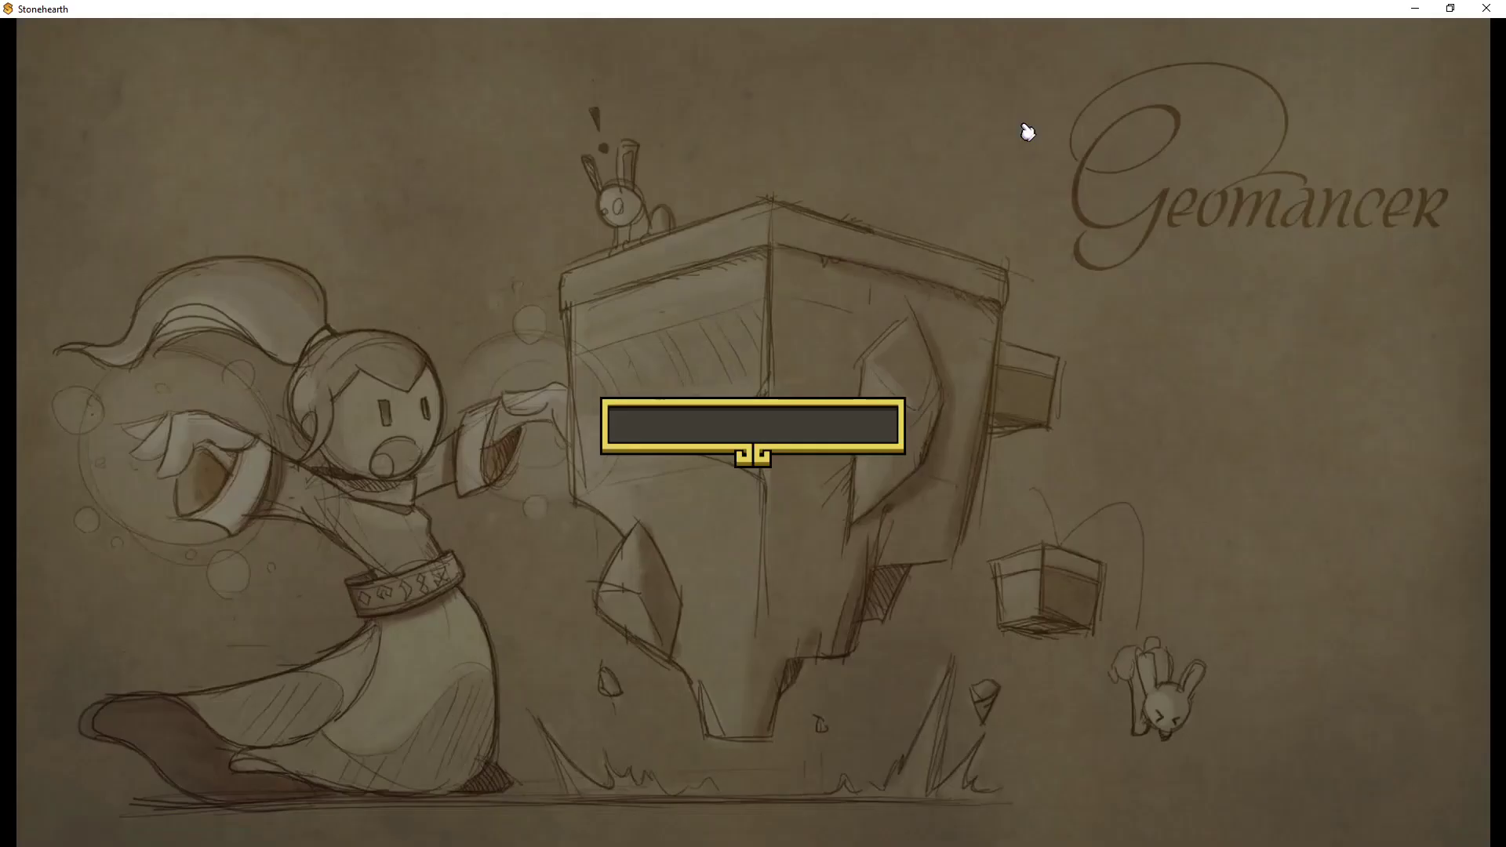